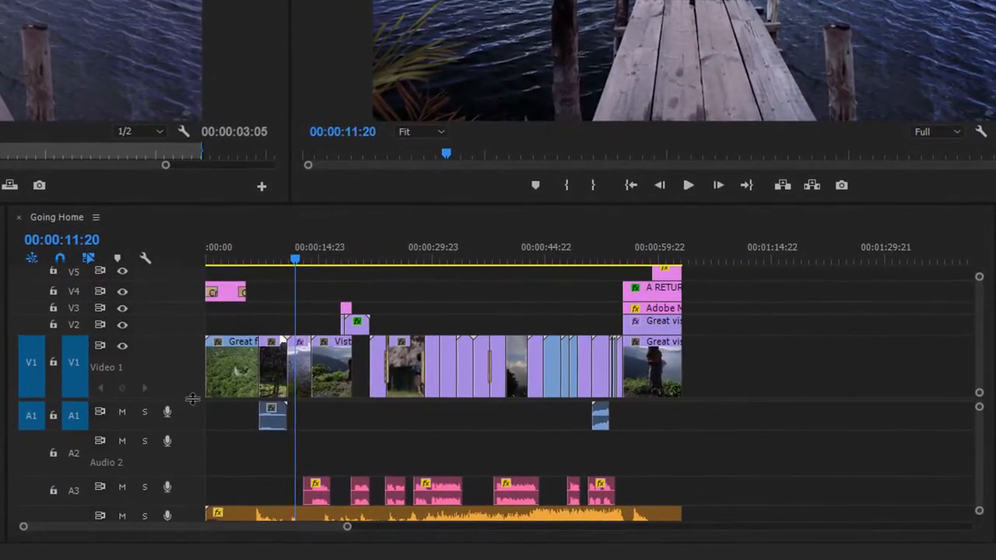
Step: Reveal the lower audio tracks in the Going Home sequence and increase the height of the Audio 4 music track
left_click_drag(192, 399, 192, 343)
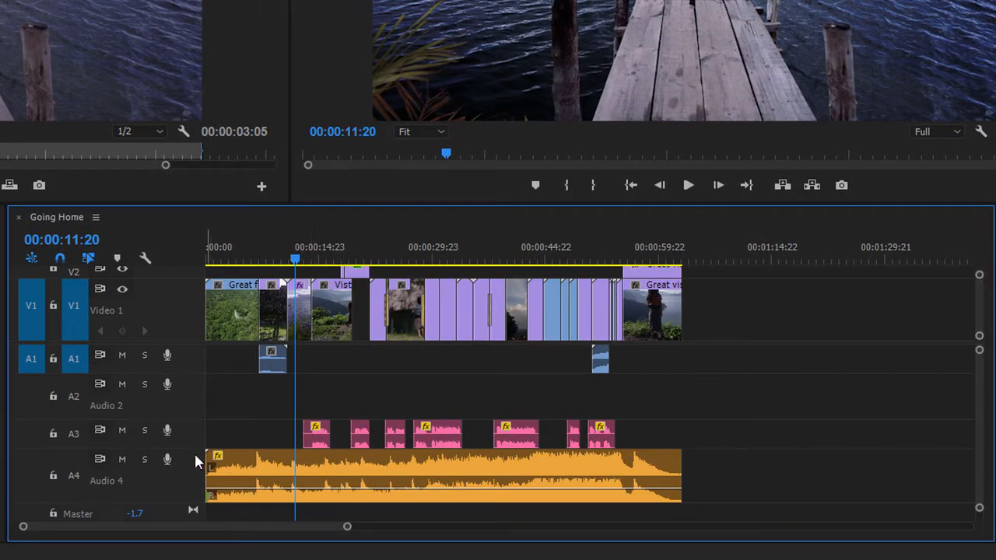
left_click_drag(188, 501, 191, 515)
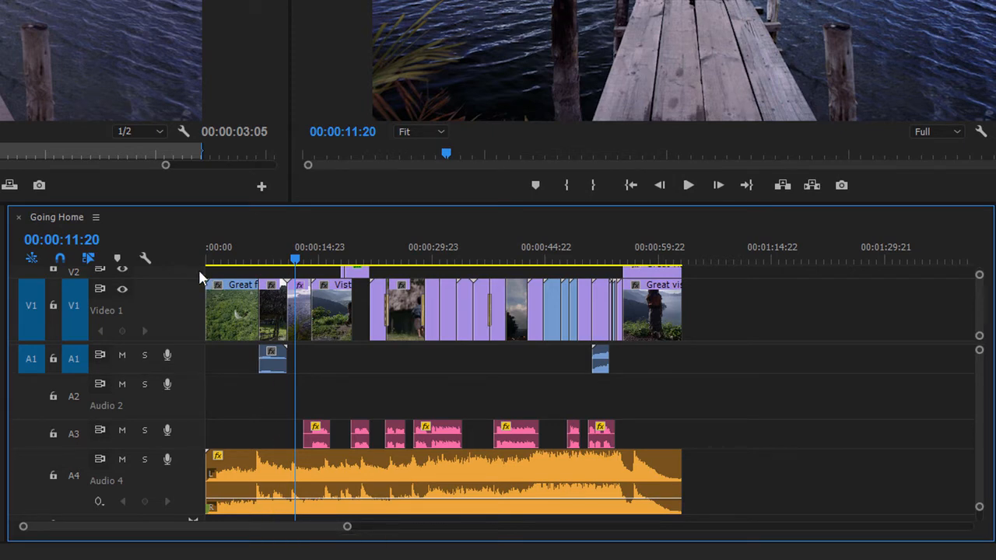
left_click(143, 257)
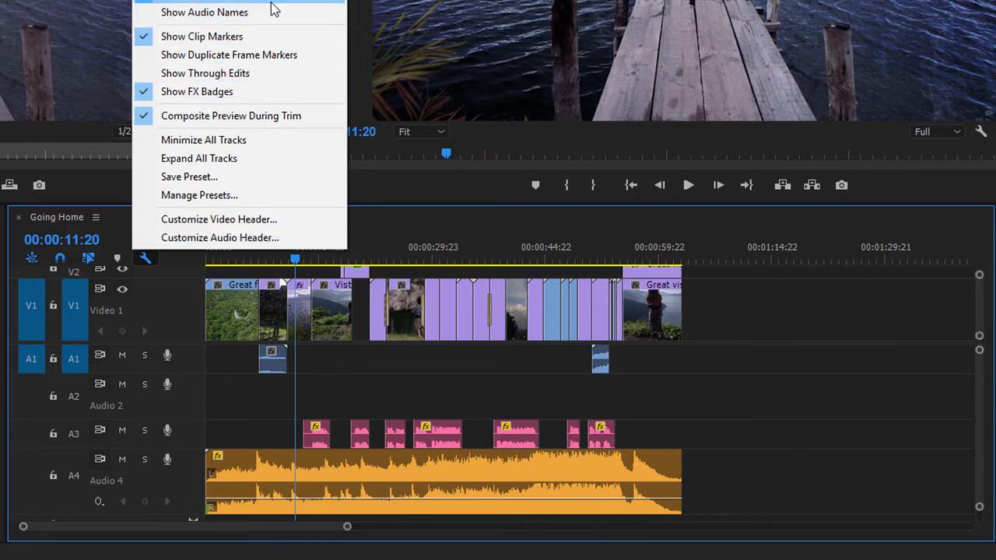
left_click(299, 262)
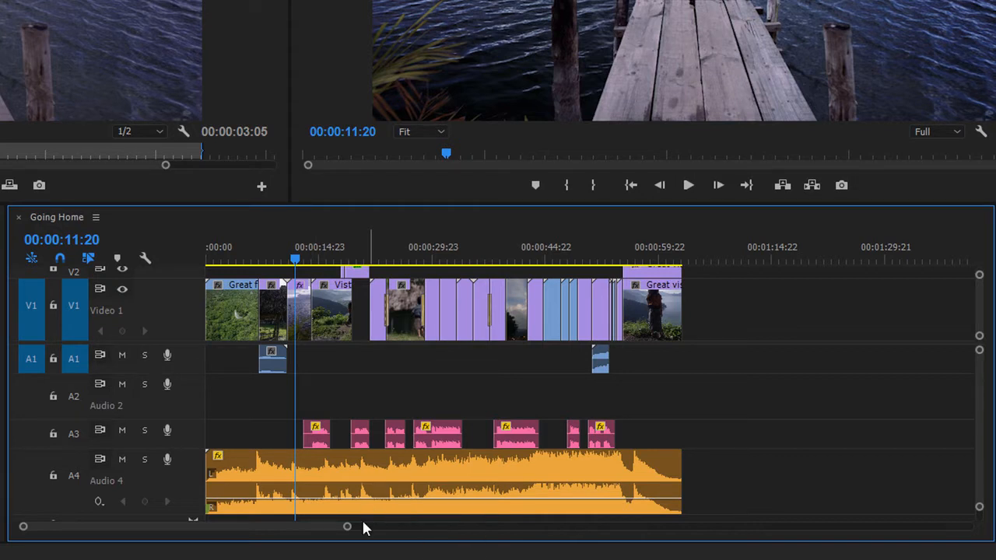
Step: Using the Pen tool, add eight volume keyframes to the Audio 4 music clip, a pair before and after each of the first two voice-over clips
left_click_drag(347, 527, 302, 535)
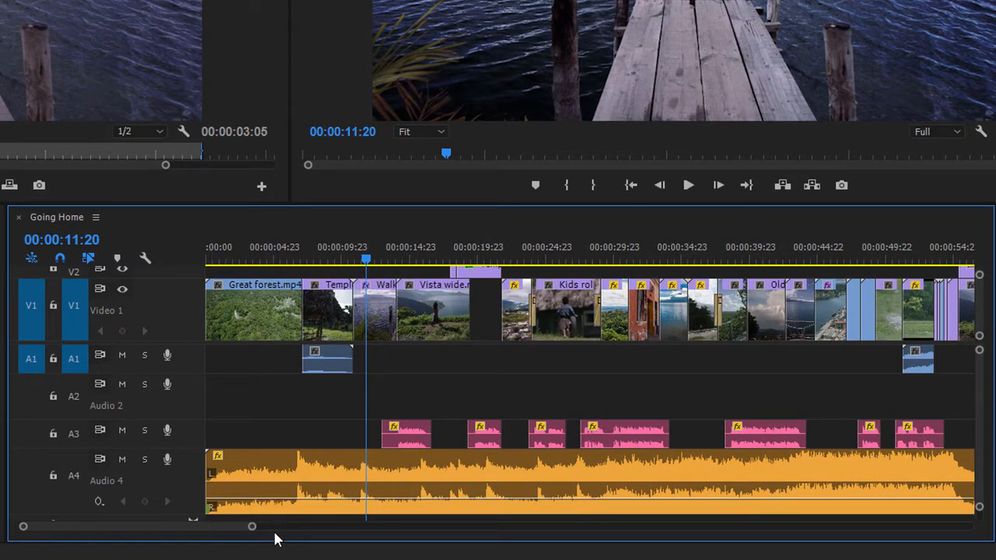
left_click(1, 385)
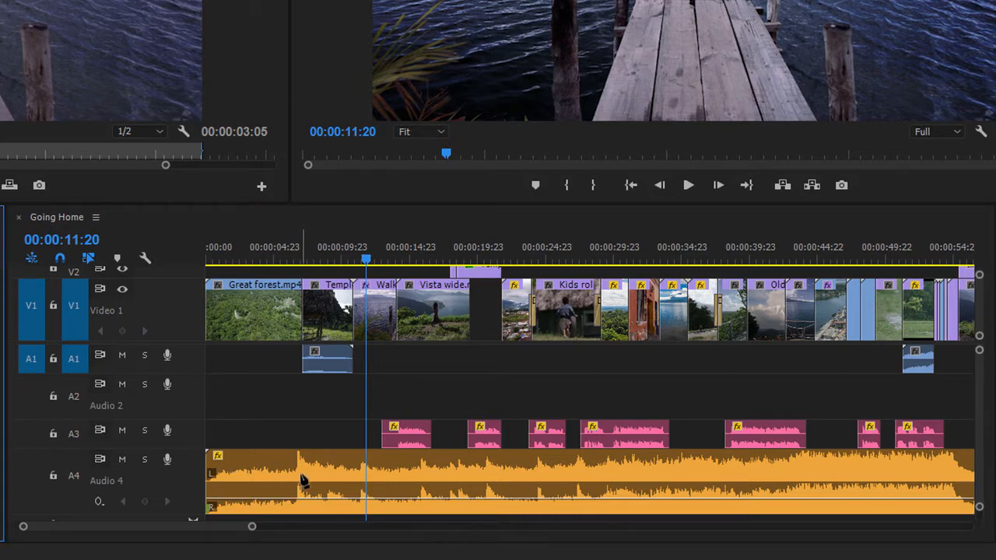
left_click(365, 500)
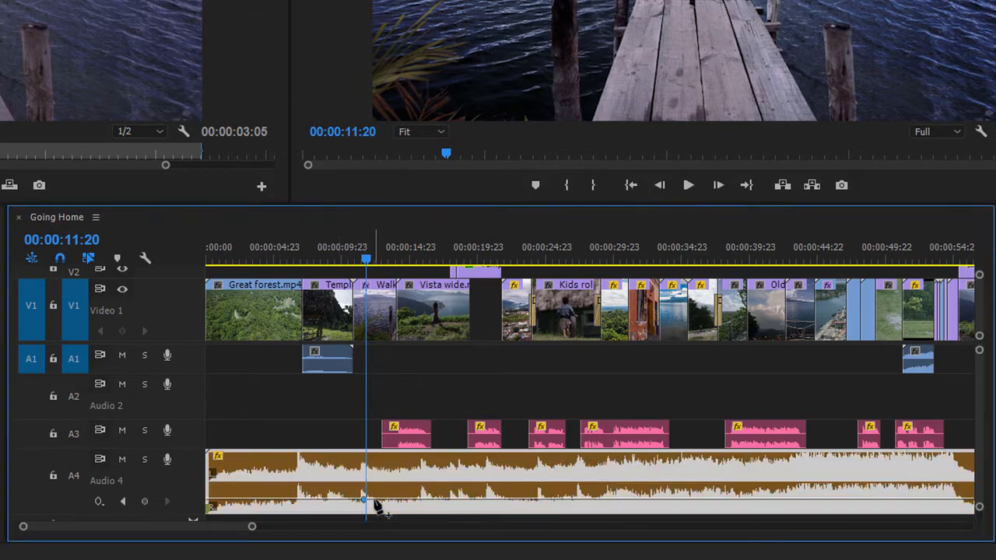
left_click(376, 500)
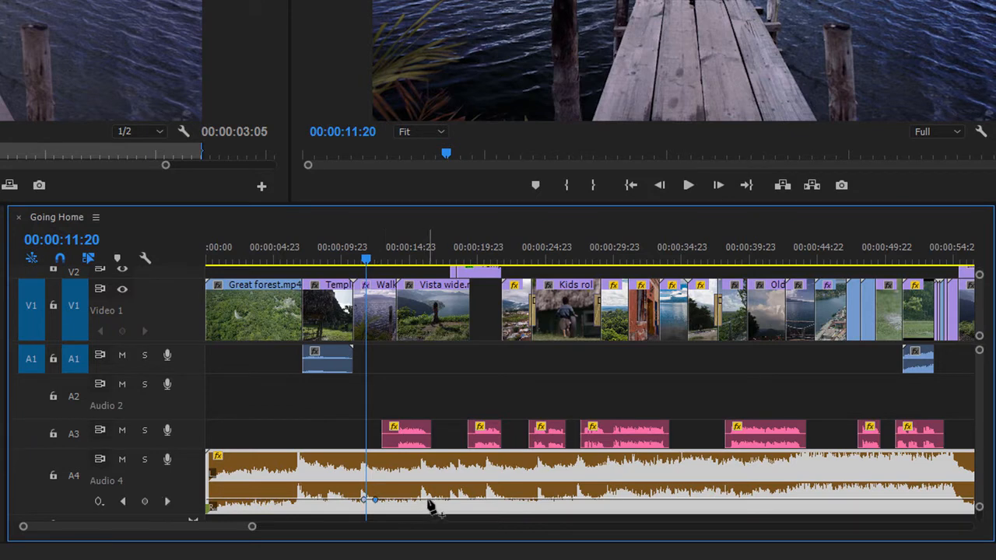
left_click(427, 499)
left_click(442, 500)
left_click(455, 500)
left_click(463, 500)
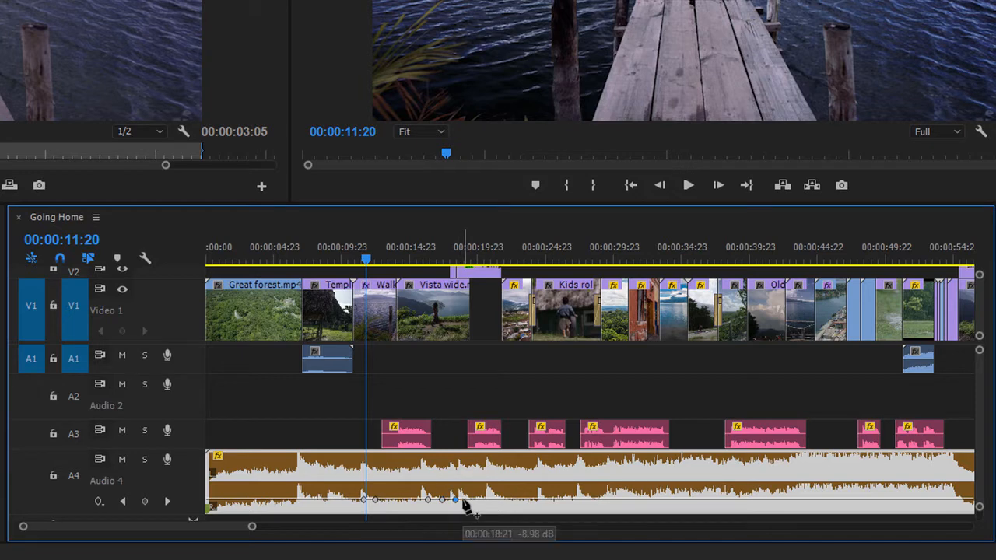
left_click(500, 500)
left_click(513, 499)
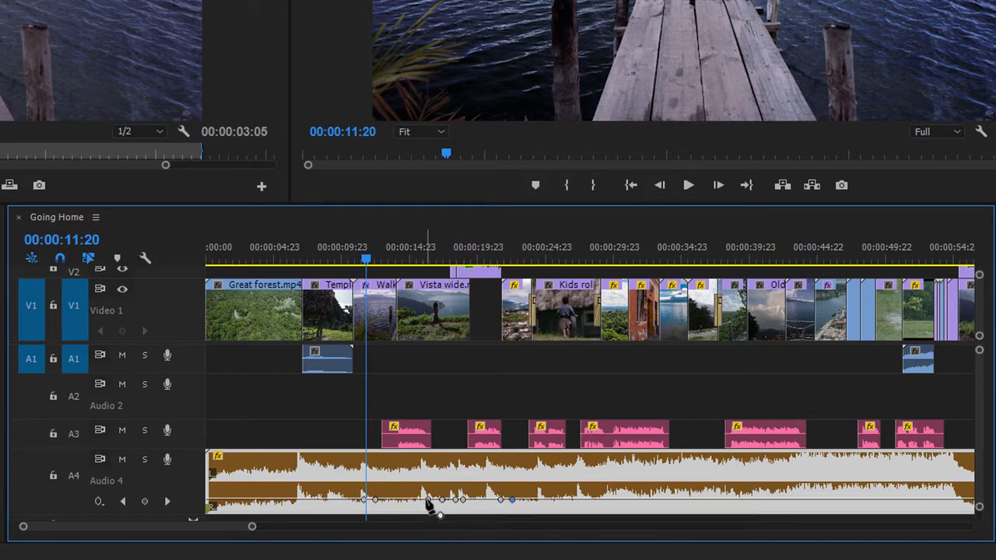
Step: Lower the music's volume line between the inner keyframes beneath the first two voice-over clips, and return to the Selection tool
left_click_drag(427, 500, 375, 506)
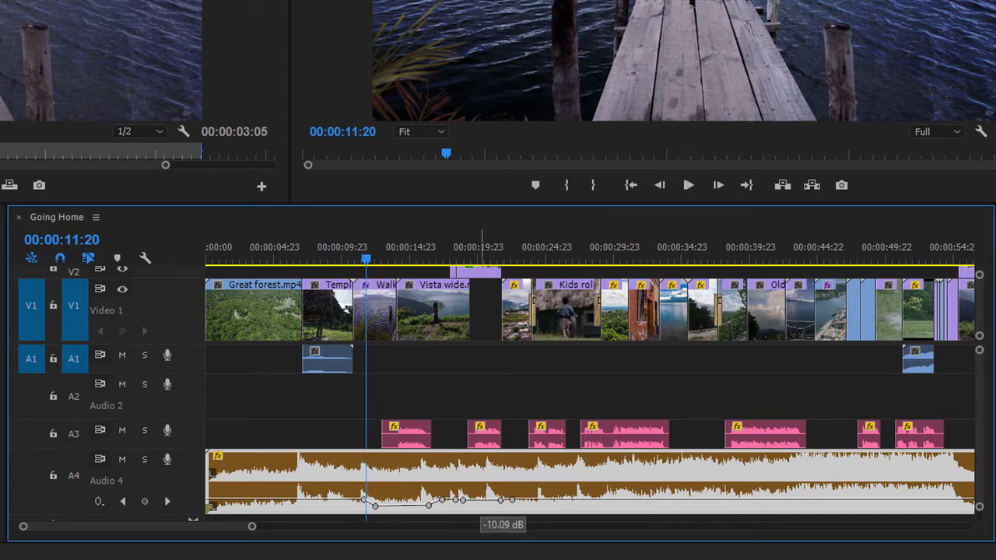
left_click_drag(482, 499, 488, 506)
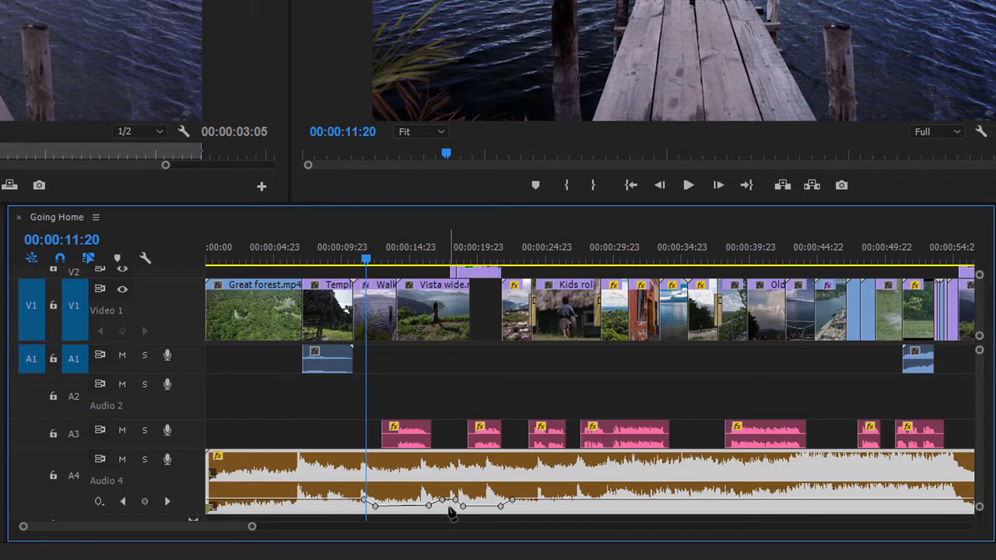
left_click(4, 251)
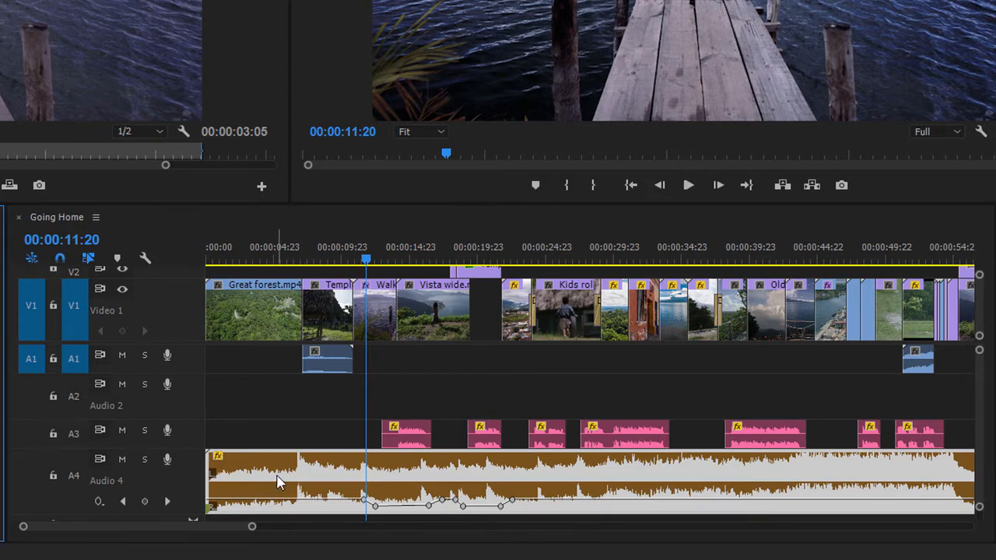
Step: Try moving the Audio 4 music clip later in the sequence, and undo the move
left_click_drag(285, 473, 348, 477)
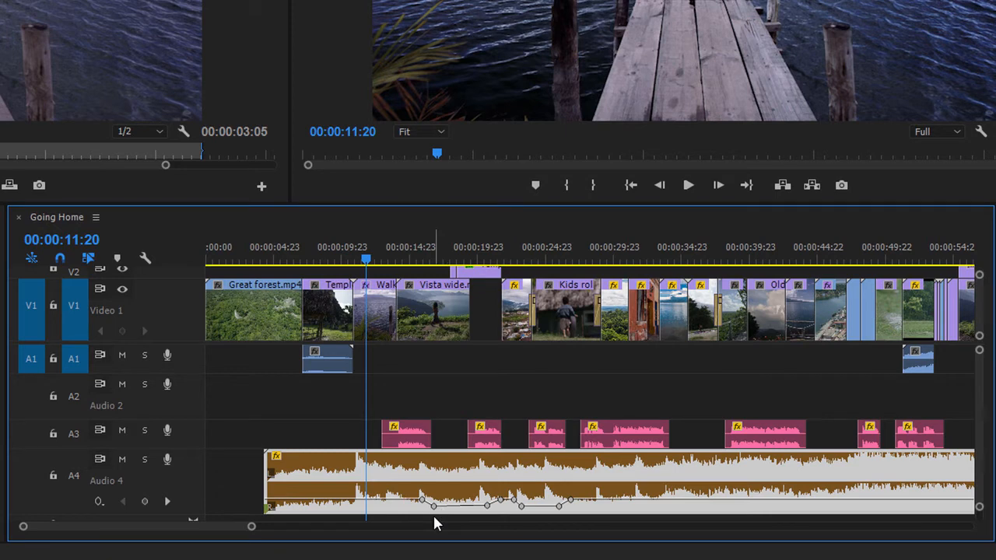
key("ctrl+z")
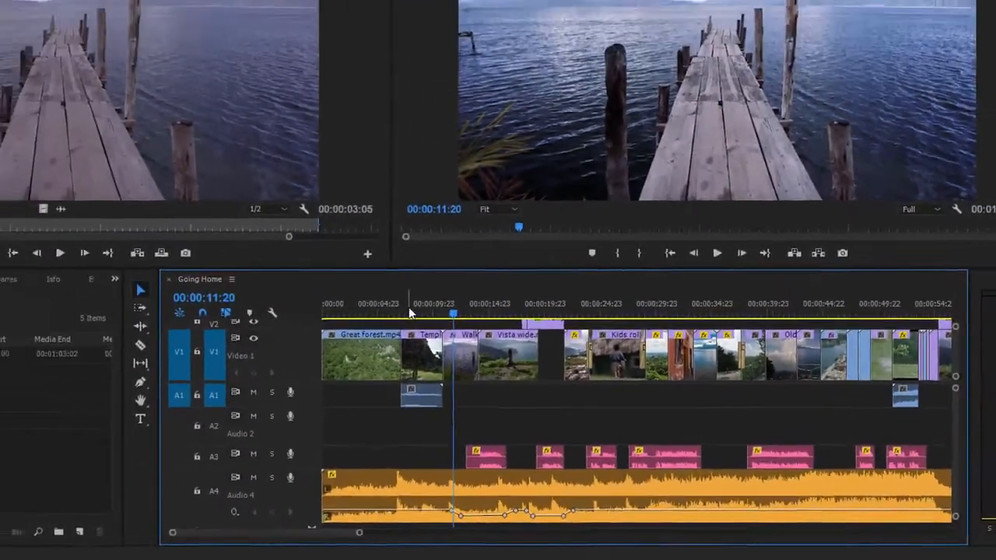
Step: Place the playhead at 00:00:07:15 and enable keyframe writing for Audio 4 in the Audio Clip Mixer
left_click(321, 263)
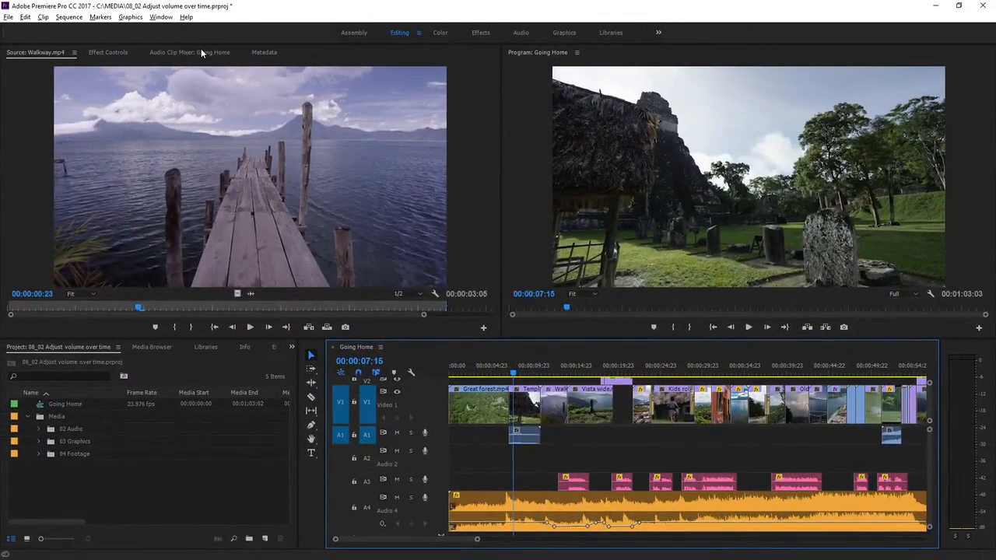
left_click(175, 32)
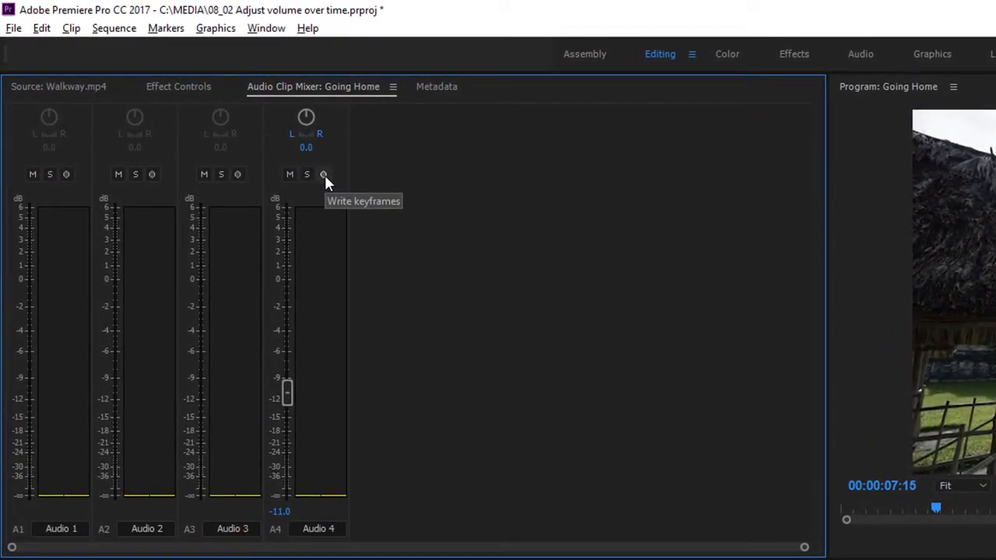
left_click(323, 175)
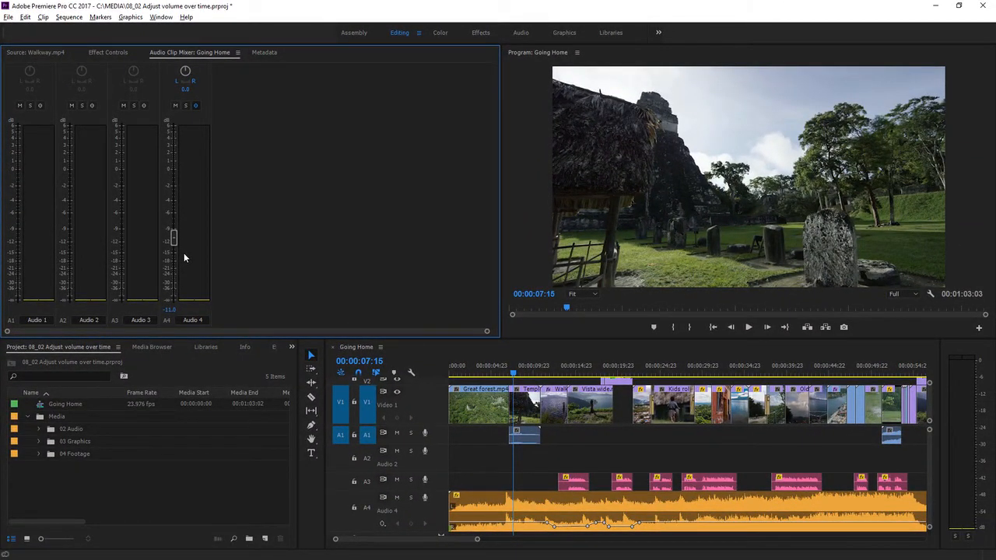
Step: Record Audio 4 volume keyframes during playback, lowering the fader to about -15 dB under the voice-over and raising it to about -6 dB between clips
key("space")
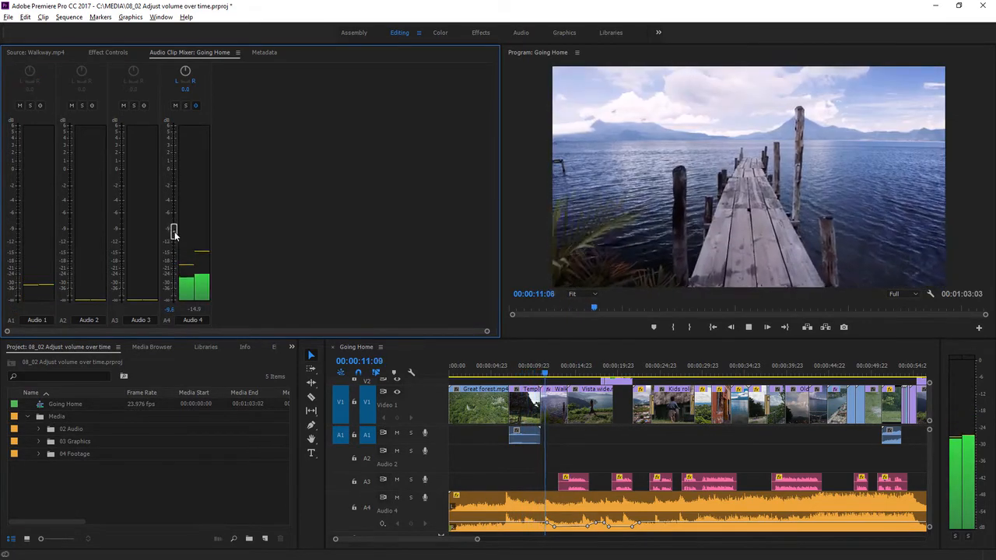
left_click_drag(174, 230, 175, 257)
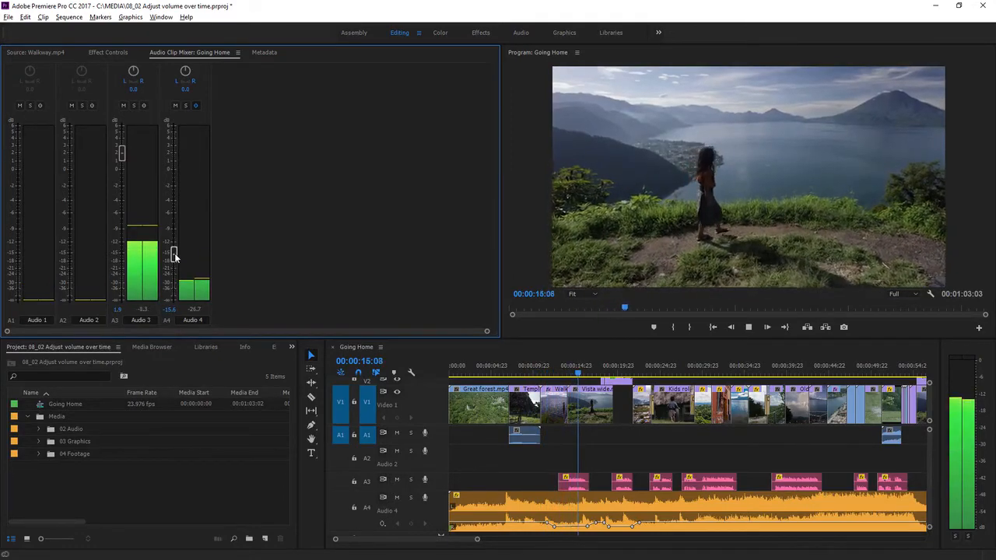
left_click_drag(174, 257, 178, 221)
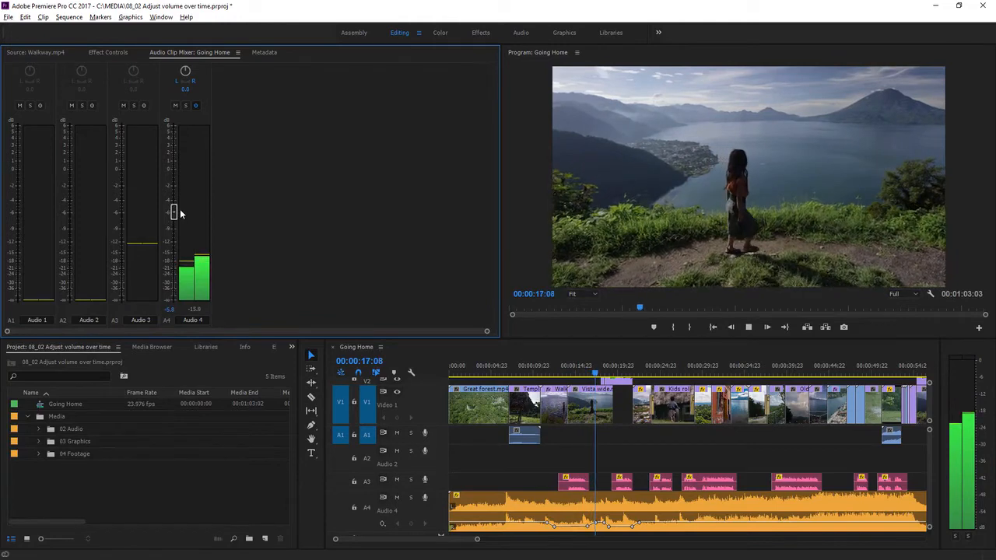
mouse_move(182, 225)
left_mouse_down()
mouse_move(178, 251)
mouse_move(178, 218)
left_mouse_up()
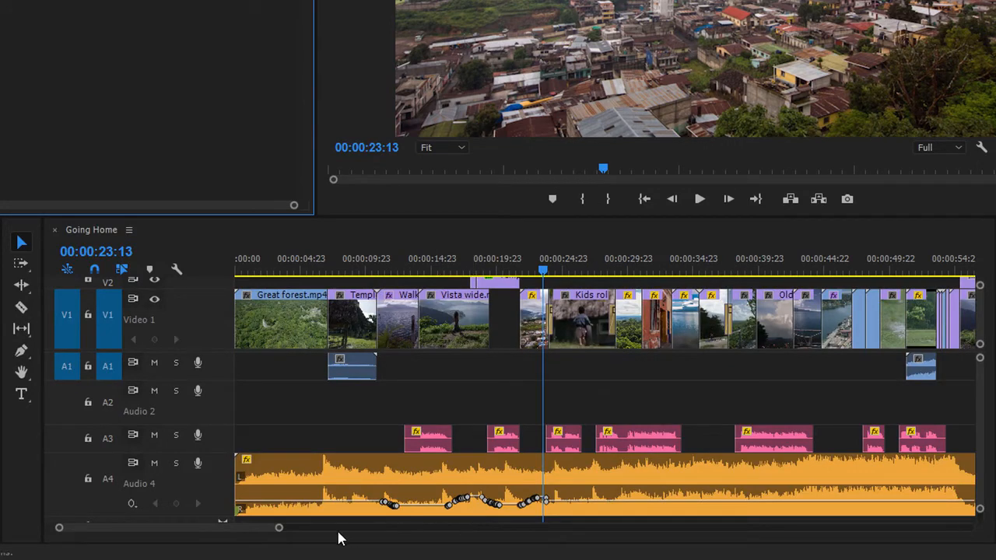
Step: Raise one recorded volume keyframe on the music clip beneath the start of Fog Timelapse.mp4
left_click_drag(278, 527, 216, 540)
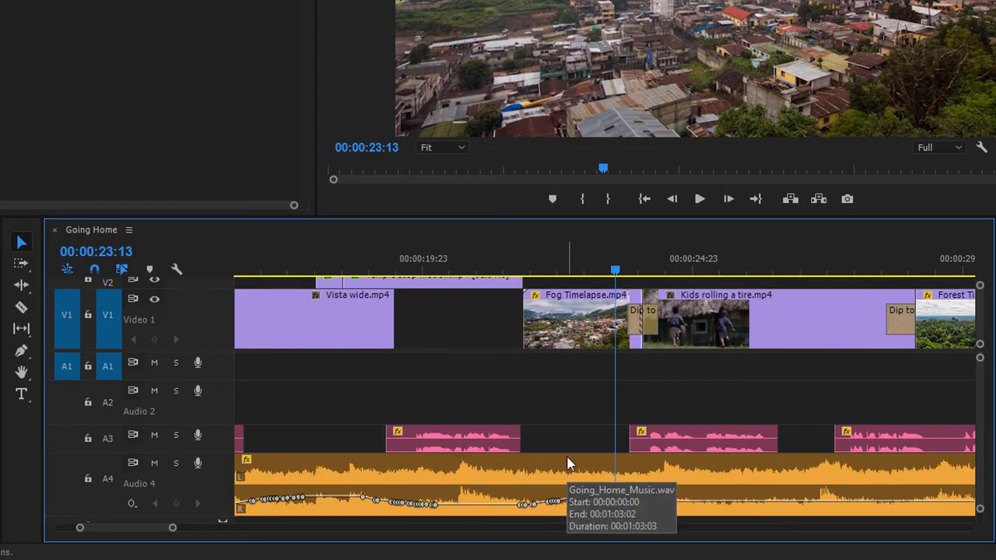
left_click(535, 504)
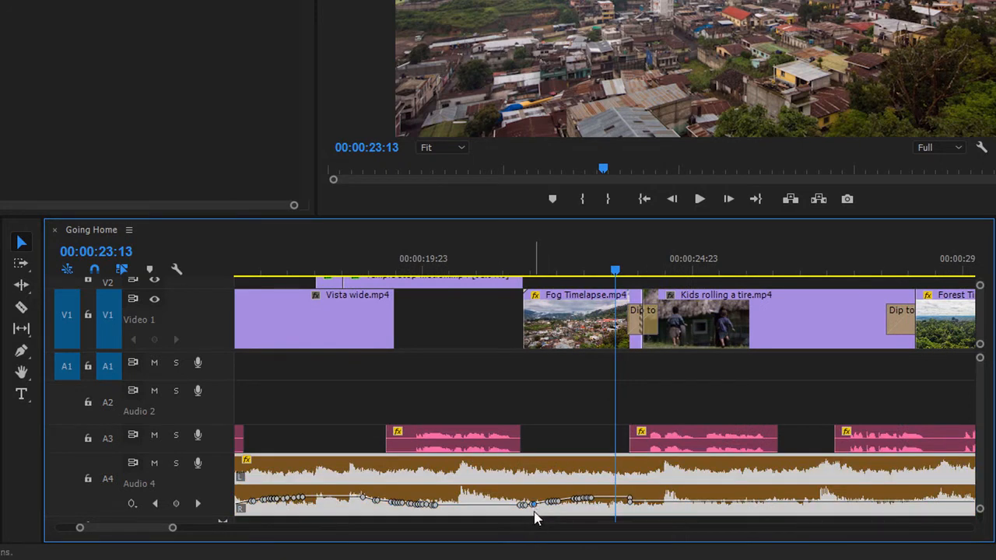
left_click_drag(533, 504, 539, 500)
Step: With the Pen tool, select the group of recorded volume keyframes beneath Fog Timelapse.mp4 and delete them, and return to the Selection tool
left_click(21, 350)
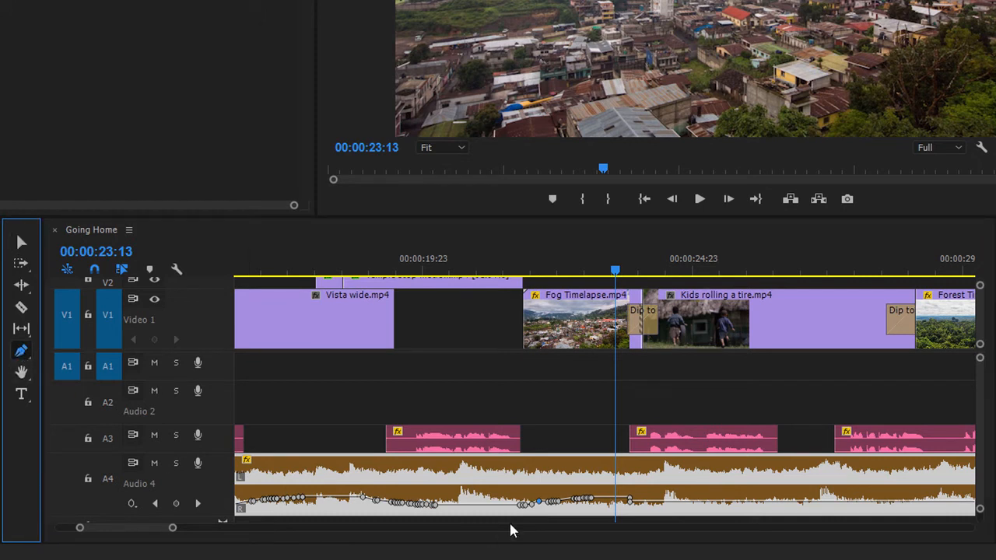
left_click_drag(506, 472, 590, 504)
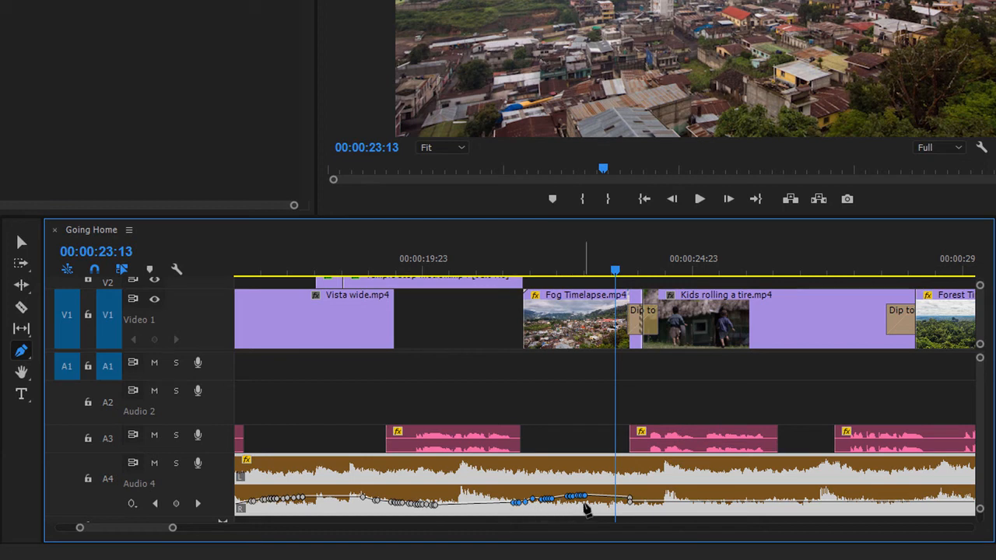
key("Delete")
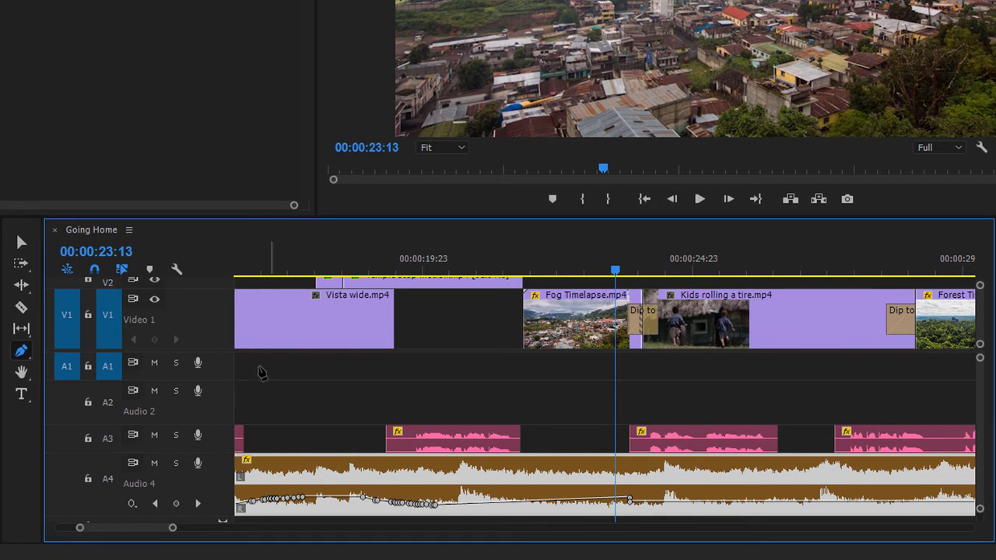
left_click(22, 243)
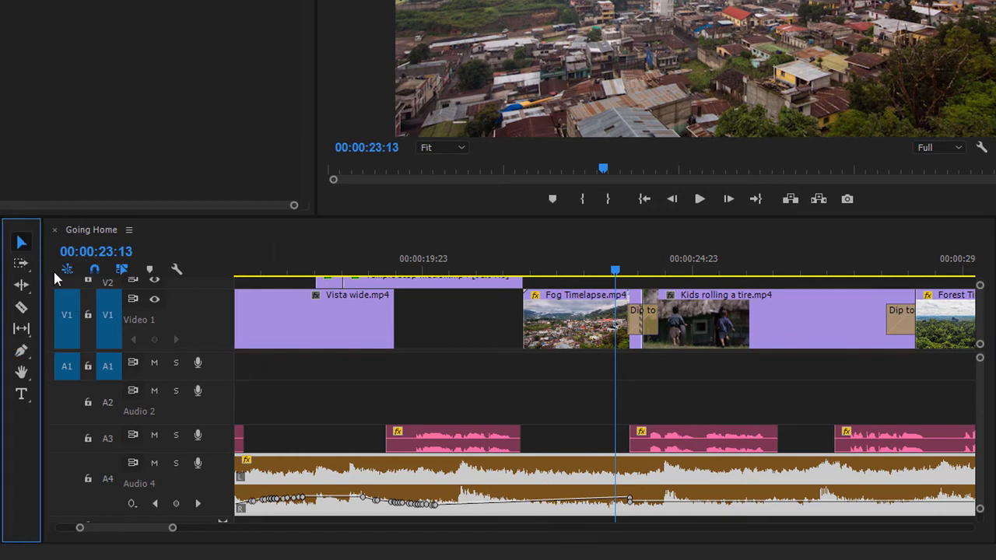